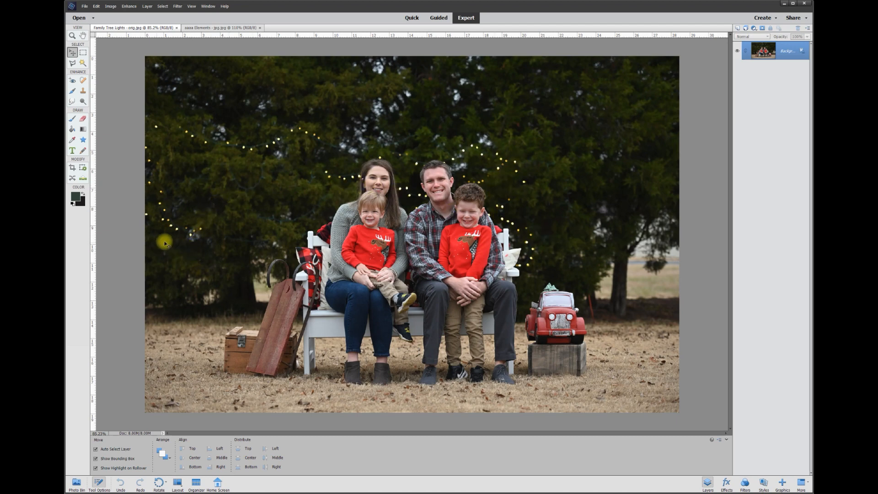
# Step: Select the bright bulb at the lower end of the left light string, plus the bluish patch above it, with the Lasso at 0 px feather
pyautogui.scroll(2, 155, 243)
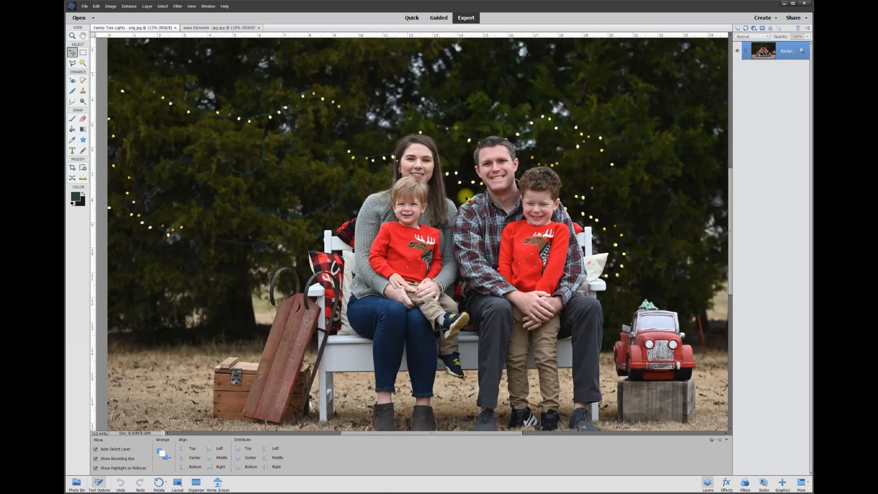
pyautogui.scroll(-1, 494, 190)
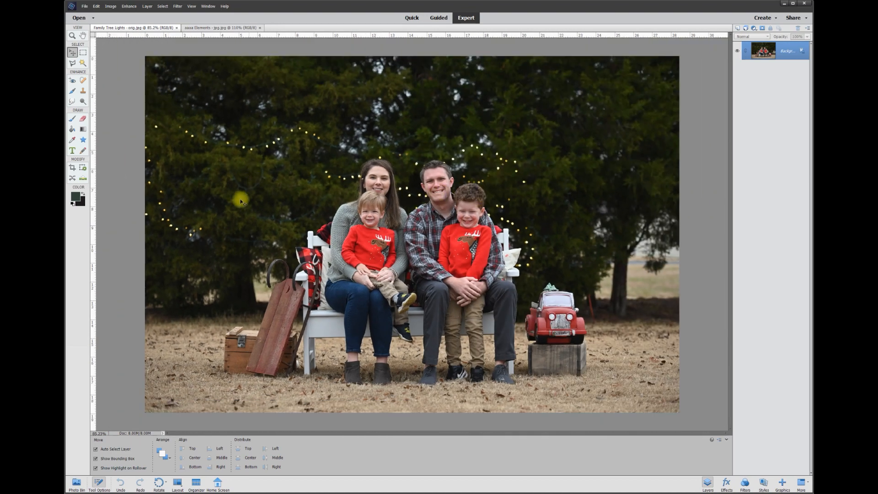
pyautogui.scroll(5, 173, 216)
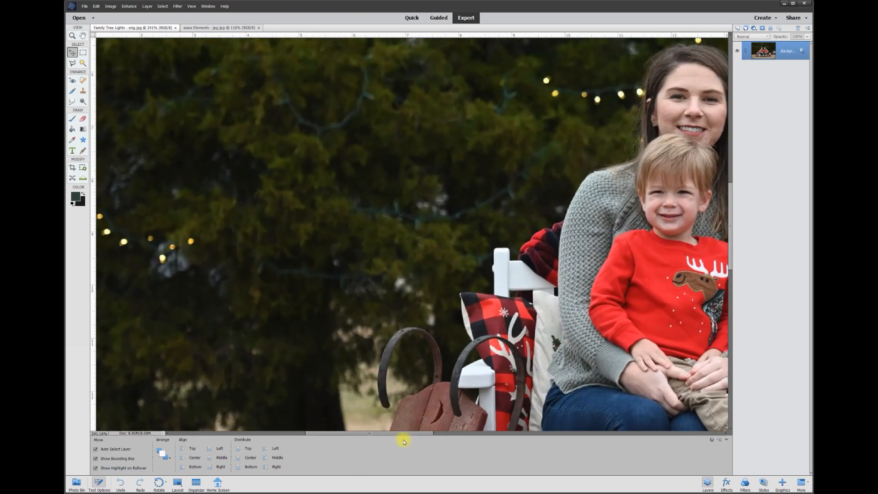
pyautogui.moveTo(407, 433); pyautogui.dragTo(358, 434)
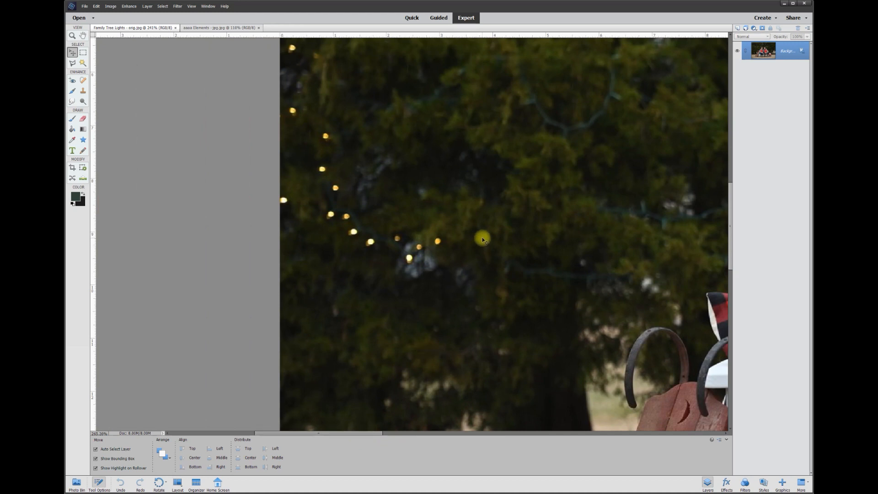
pyautogui.scroll(4, 483, 240)
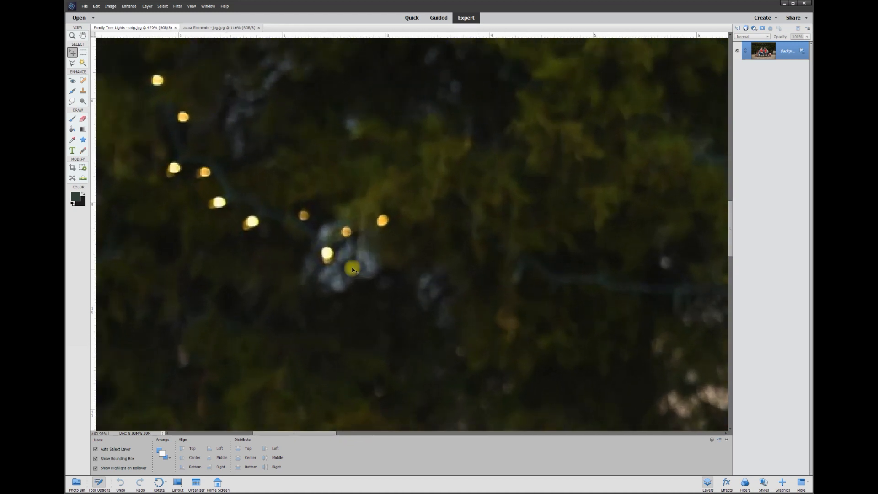
pyautogui.scroll(8, 352, 267)
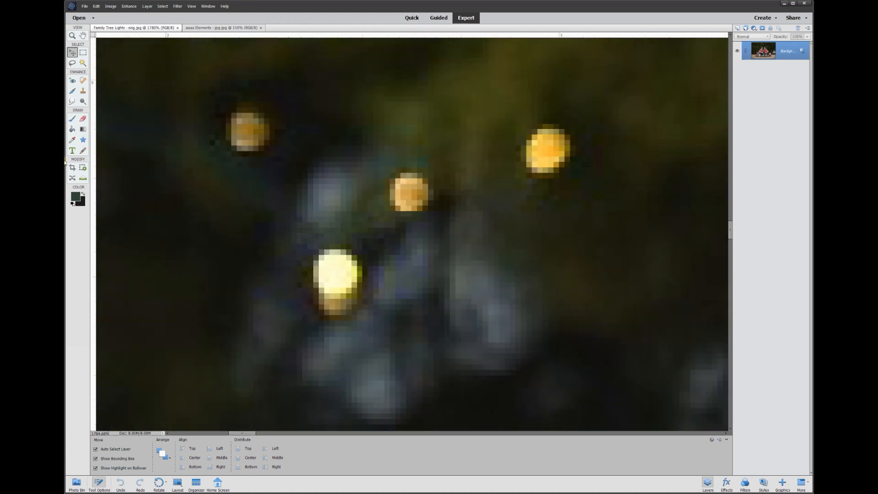
pyautogui.click(73, 64)
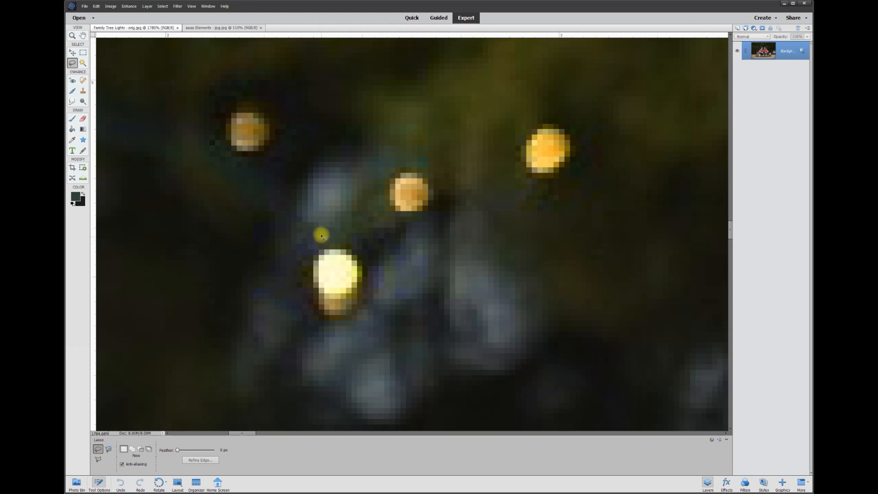
pyautogui.moveTo(316, 239); pyautogui.dragTo(307, 262)
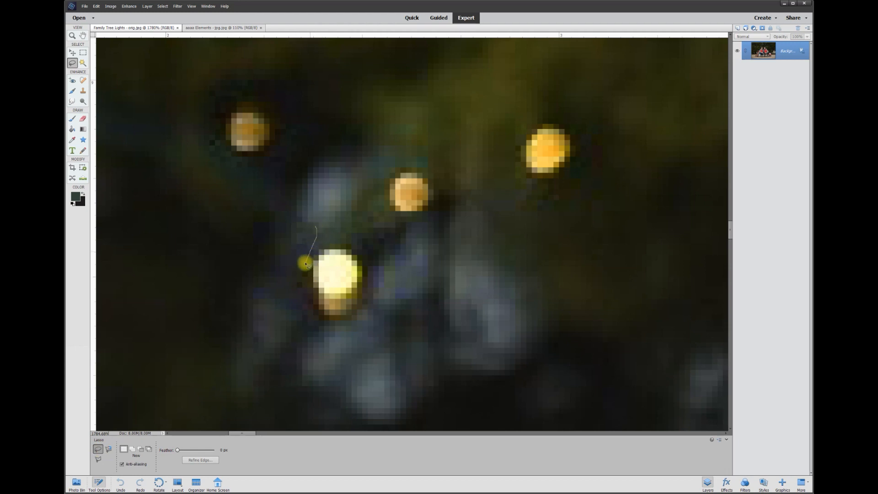
pyautogui.moveTo(305, 295)
pyautogui.mouseDown()
pyautogui.moveTo(331, 324)
pyautogui.moveTo(349, 317)
pyautogui.moveTo(366, 273)
pyautogui.moveTo(361, 254)
pyautogui.mouseUp()
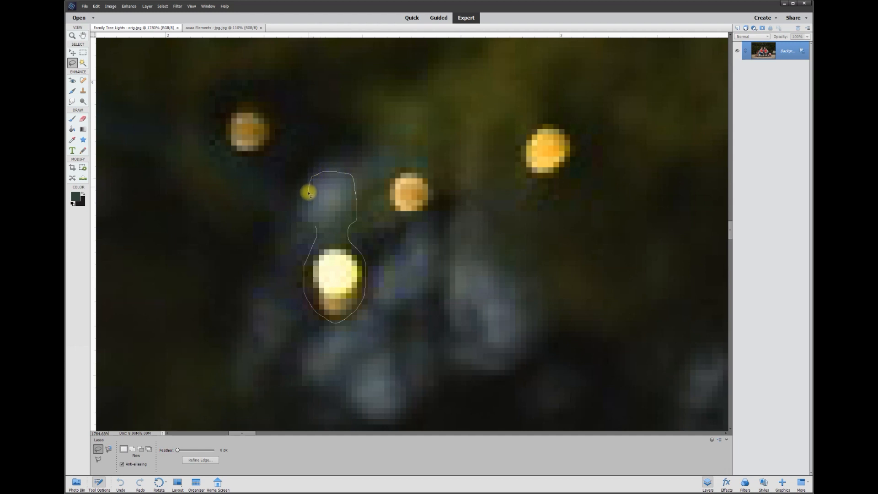
pyautogui.moveTo(312, 223); pyautogui.dragTo(310, 222)
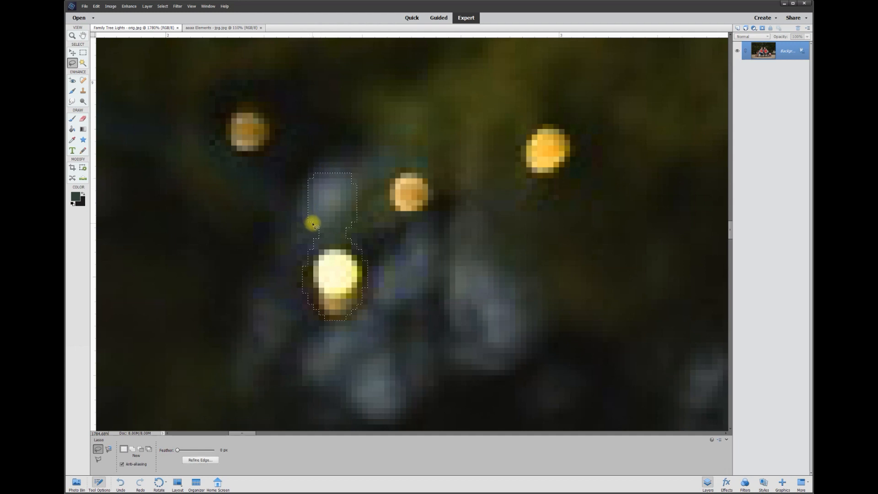
# Step: Copy the selected bulb to a new layer and inspect the cut-out by temporarily hiding the Background layer
pyautogui.rightClick(335, 276)
pyautogui.click(371, 312)
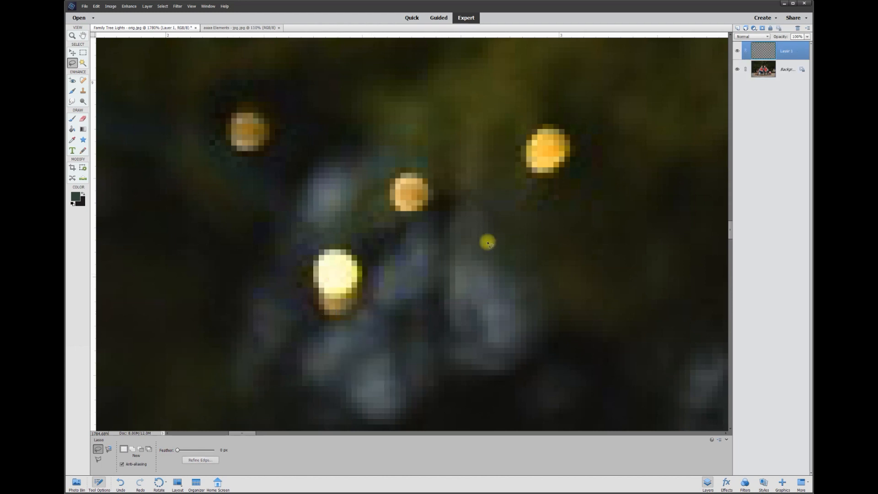
pyautogui.click(737, 70)
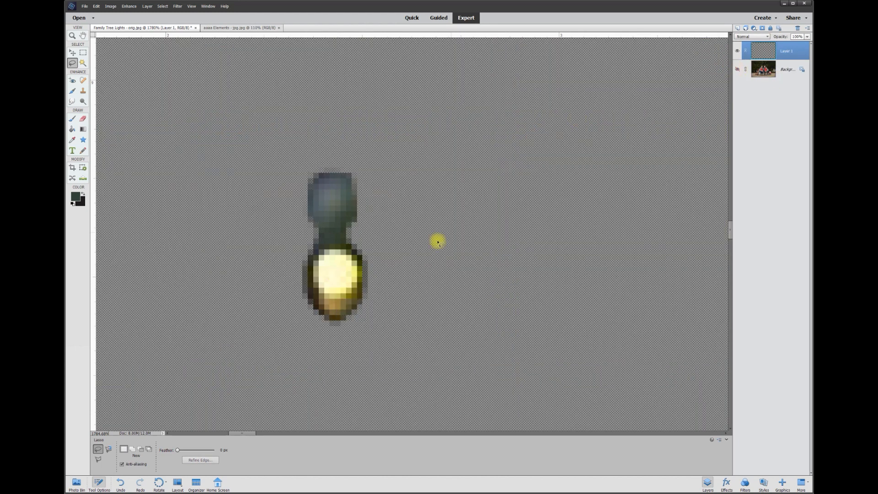
pyautogui.click(73, 54)
pyautogui.moveTo(338, 192)
pyautogui.mouseDown()
pyautogui.moveTo(400, 137)
pyautogui.moveTo(334, 194)
pyautogui.mouseUp()
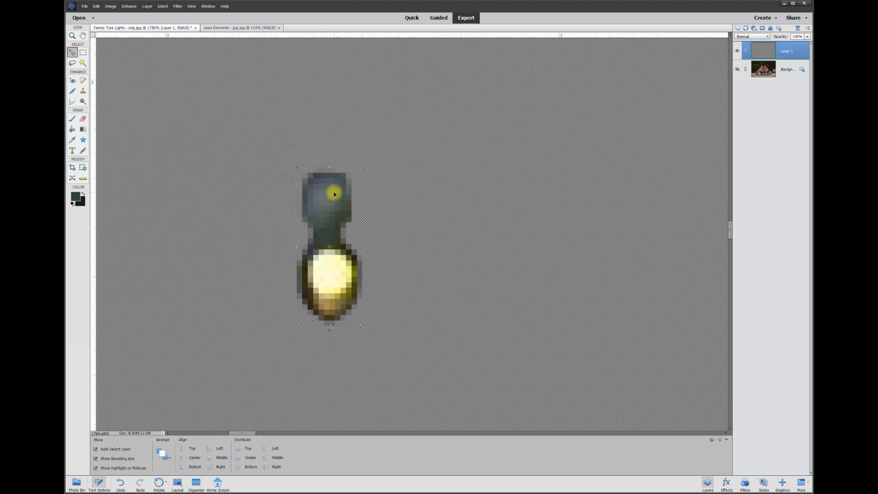
pyautogui.click(737, 70)
# Step: Move the copied bulb onto the unlit tree area to the right of the family, near the end of the existing lights
pyautogui.scroll(-10, 613, 226)
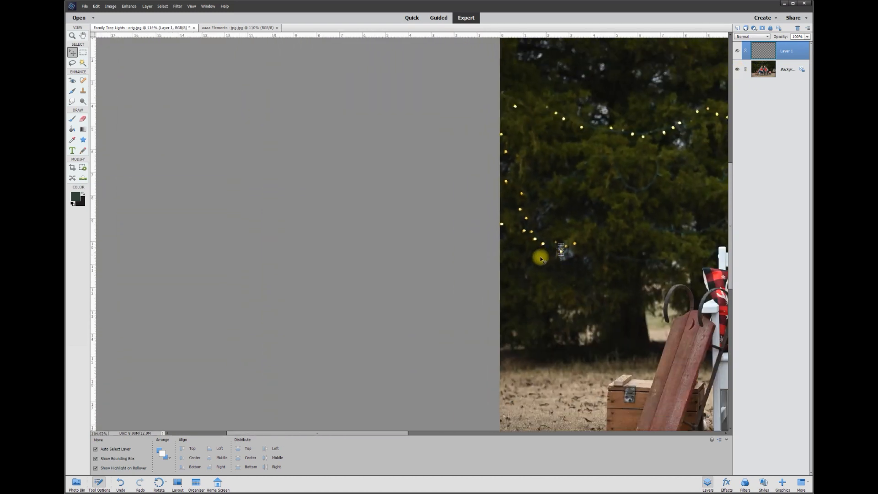
pyautogui.scroll(-3, 541, 259)
pyautogui.scroll(5, 366, 238)
pyautogui.moveTo(146, 235); pyautogui.dragTo(659, 194)
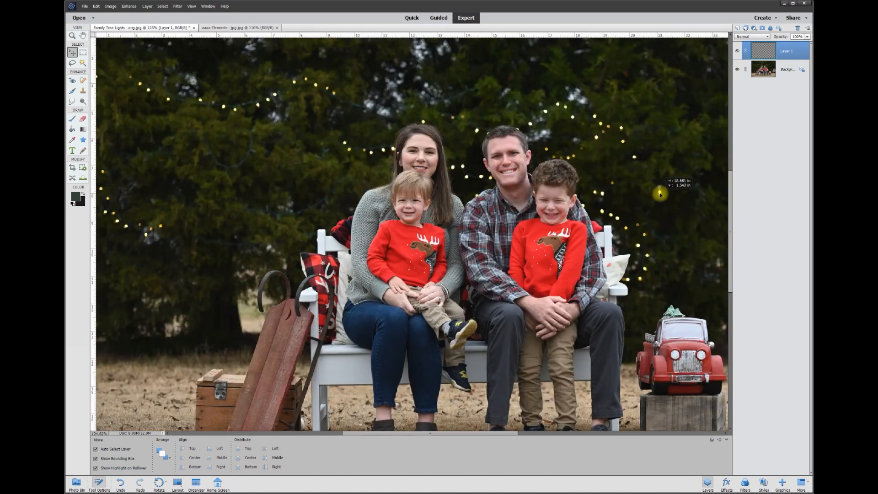
pyautogui.moveTo(507, 432); pyautogui.dragTo(602, 438)
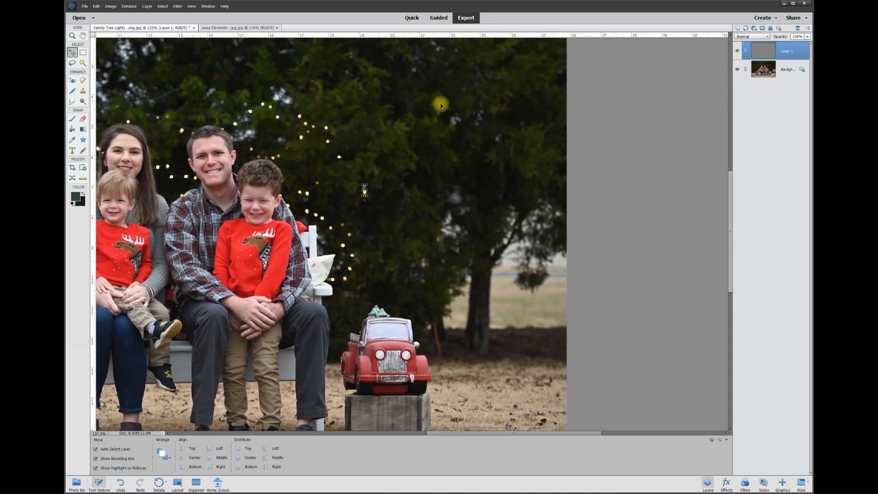
pyautogui.scroll(5, 417, 147)
pyautogui.moveTo(304, 263); pyautogui.dragTo(306, 205)
pyautogui.click(289, 234)
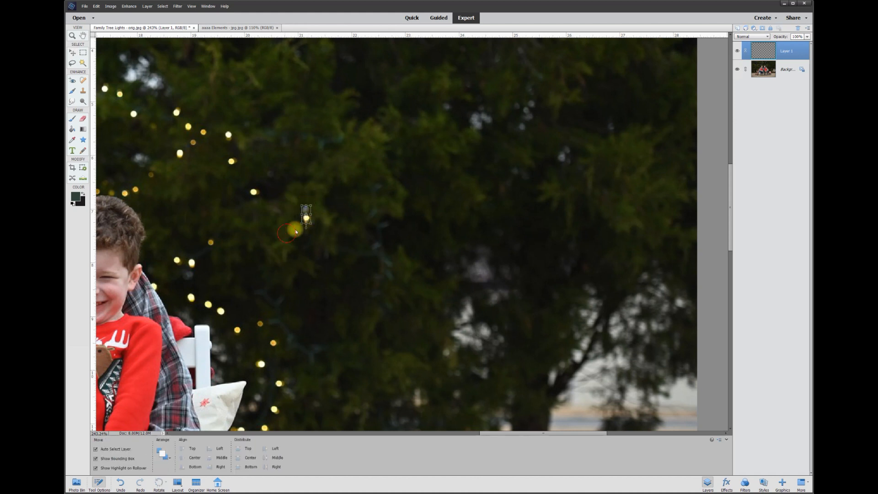
pyautogui.scroll(1, 288, 229)
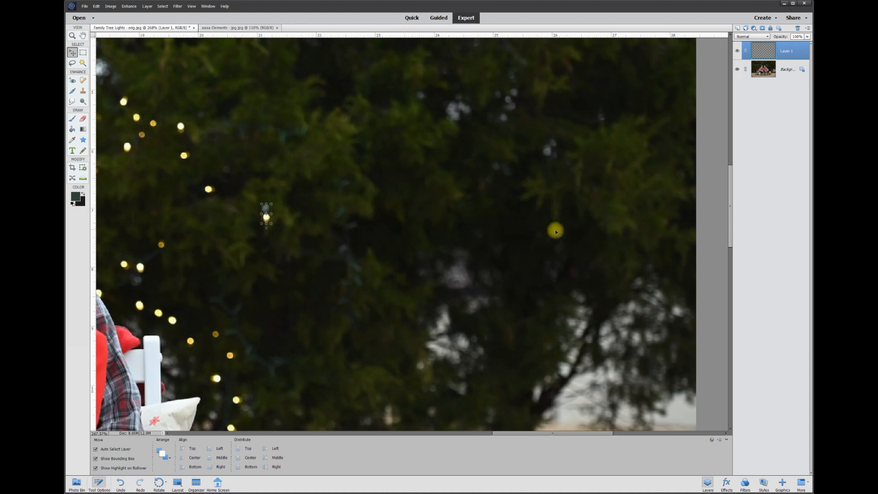
# Step: Duplicate the bulb layer twelve times and spread the bulbs in an uneven, wavy line across the dark tree to the photo's right edge
pyautogui.moveTo(270, 221); pyautogui.dragTo(684, 188)
pyautogui.hotkey('ctrl', 'j')
pyautogui.hotkey('ctrl', 'j')
pyautogui.hotkey('ctrl', 'j')
pyautogui.hotkey('ctrl', 'j')
pyautogui.hotkey('ctrl', 'j')
pyautogui.hotkey('ctrl', 'j')
pyautogui.hotkey('ctrl', 'j')
pyautogui.hotkey('ctrl', 'j')
pyautogui.hotkey('ctrl', 'j')
pyautogui.hotkey('ctrl', 'j')
pyautogui.hotkey('ctrl', 'j')
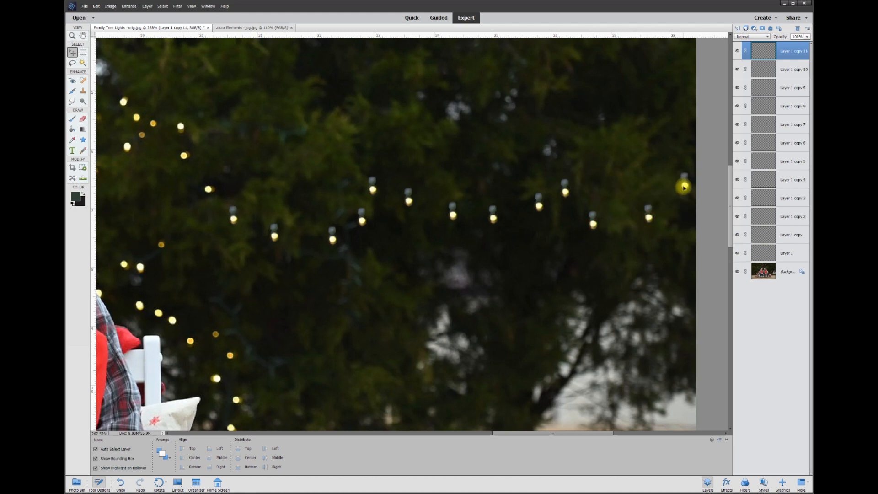
pyautogui.hotkey('ctrl', 'j')
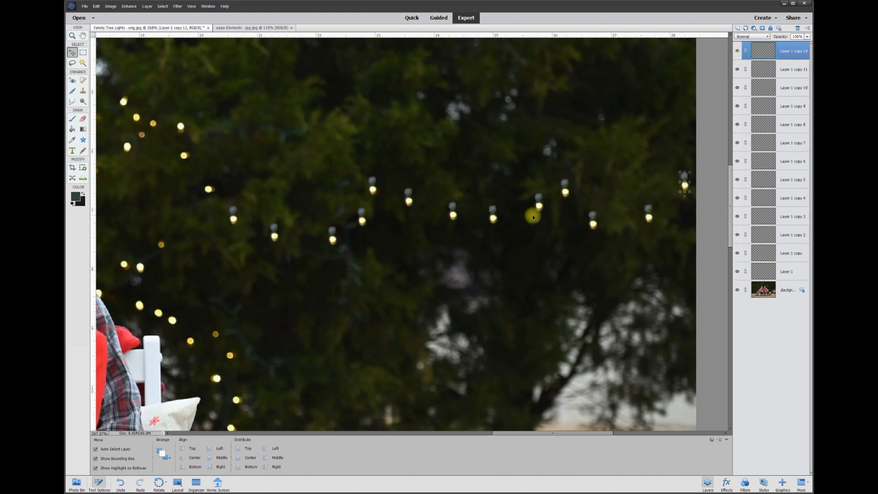
# Step: Vary the first two bulbs of the new string by slightly adjusting the first and shortening the second
pyautogui.click(234, 221)
pyautogui.moveTo(233, 231); pyautogui.dragTo(217, 239)
pyautogui.click(212, 237)
pyautogui.click(274, 237)
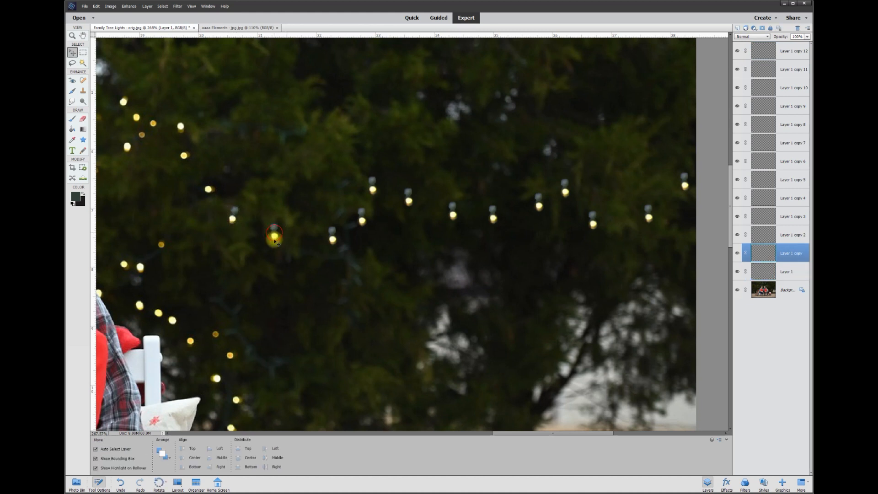
pyautogui.moveTo(274, 223); pyautogui.dragTo(278, 231)
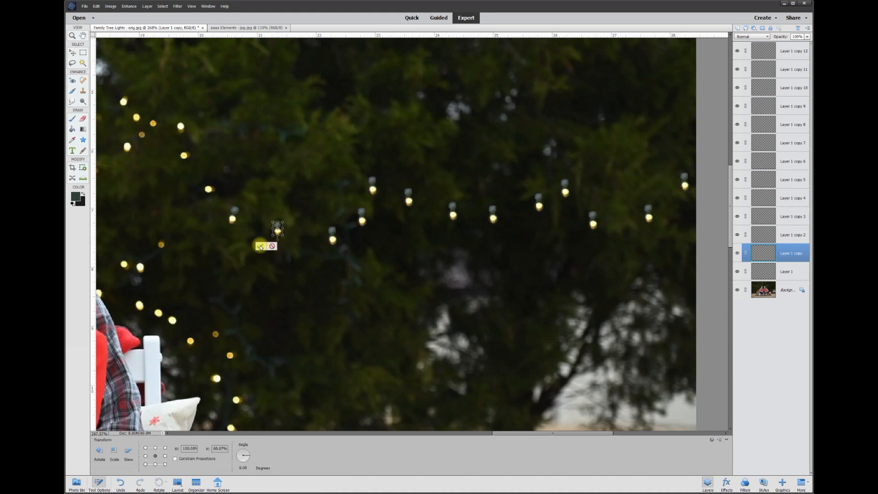
pyautogui.click(259, 247)
# Step: Tilt the third bulb of the new string slightly, and rotate and shorten the fourth
pyautogui.moveTo(332, 232)
pyautogui.mouseDown()
pyautogui.moveTo(326, 250)
pyautogui.moveTo(349, 238)
pyautogui.mouseUp()
pyautogui.click(317, 256)
pyautogui.click(361, 221)
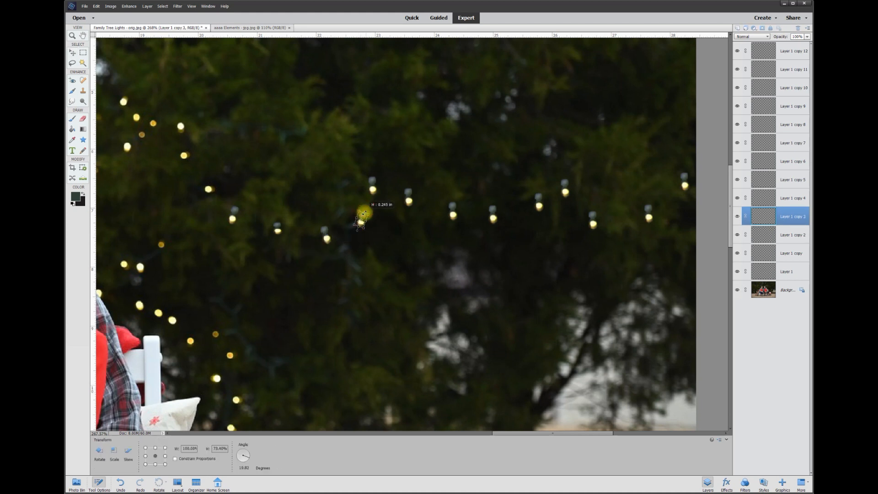
pyautogui.click(341, 237)
# Step: Rotate the fifth bulb of the new string and remove its socket with the Eraser
pyautogui.click(371, 193)
pyautogui.moveTo(367, 198); pyautogui.dragTo(364, 200)
pyautogui.click(355, 196)
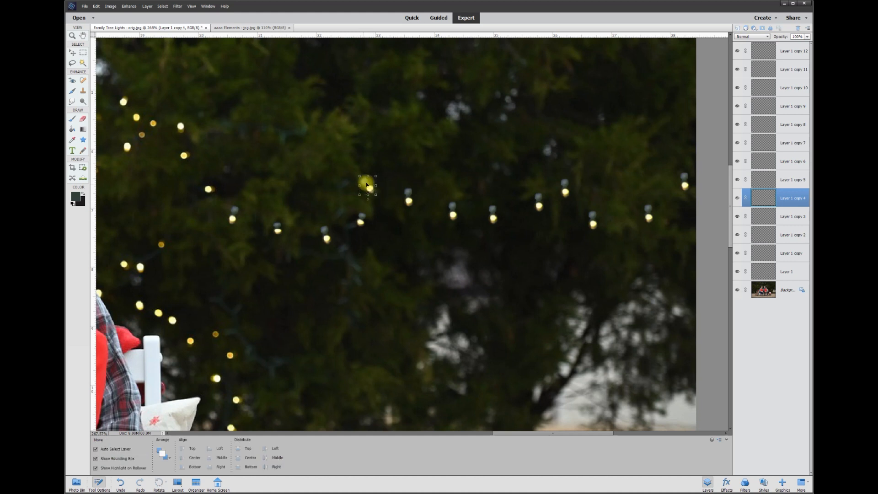
pyautogui.click(83, 119)
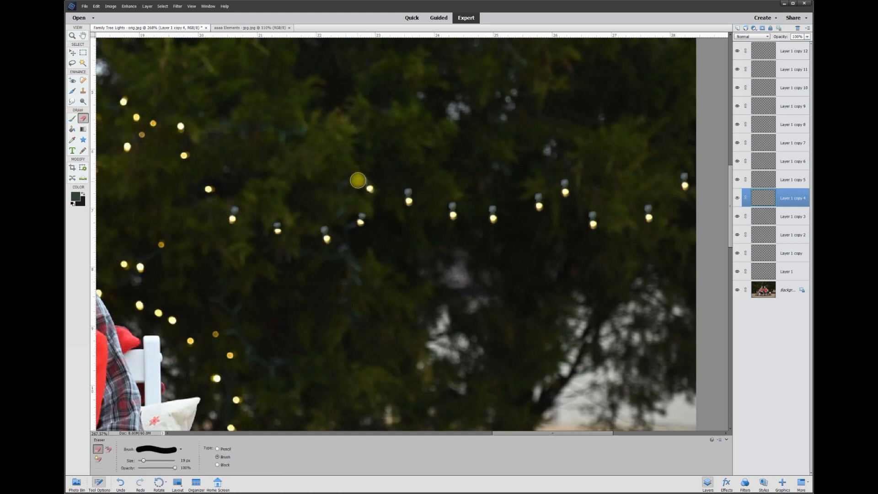
pyautogui.click(73, 52)
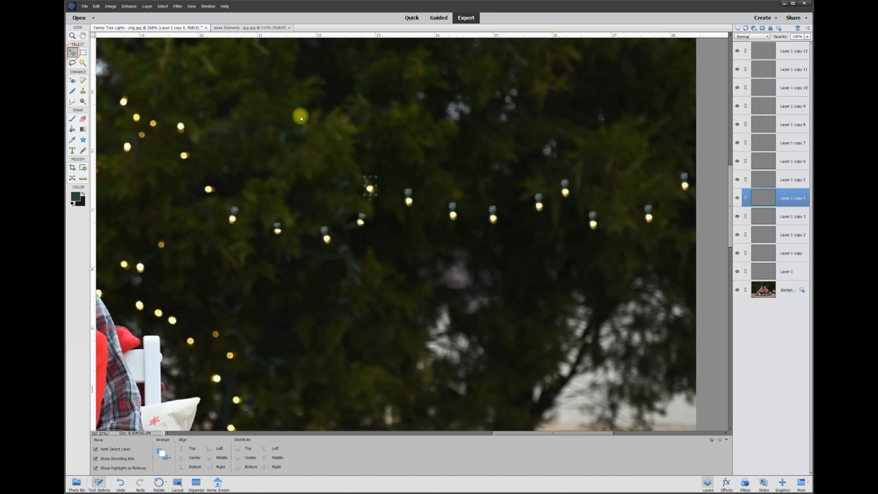
# Step: Rotate the sixth bulb about 74 degrees onto its side and slightly adjust the placement of the seventh and eighth bulbs
pyautogui.click(410, 197)
pyautogui.moveTo(409, 211); pyautogui.dragTo(394, 201)
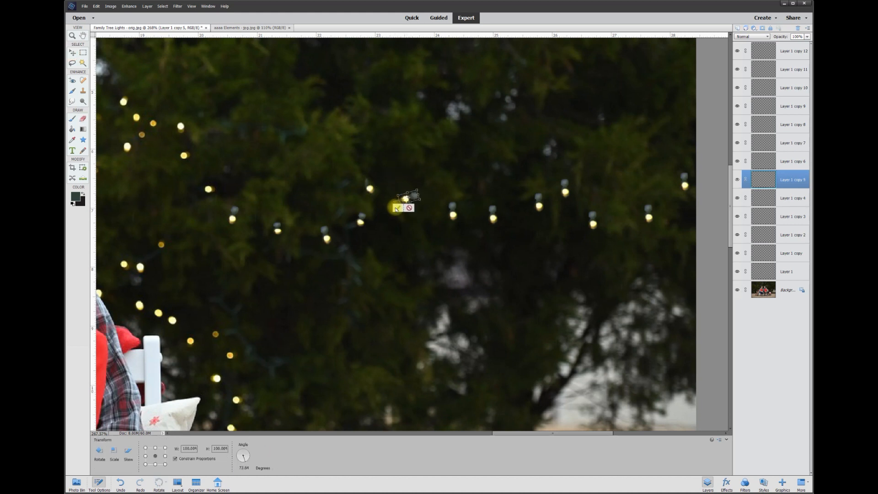
pyautogui.click(397, 208)
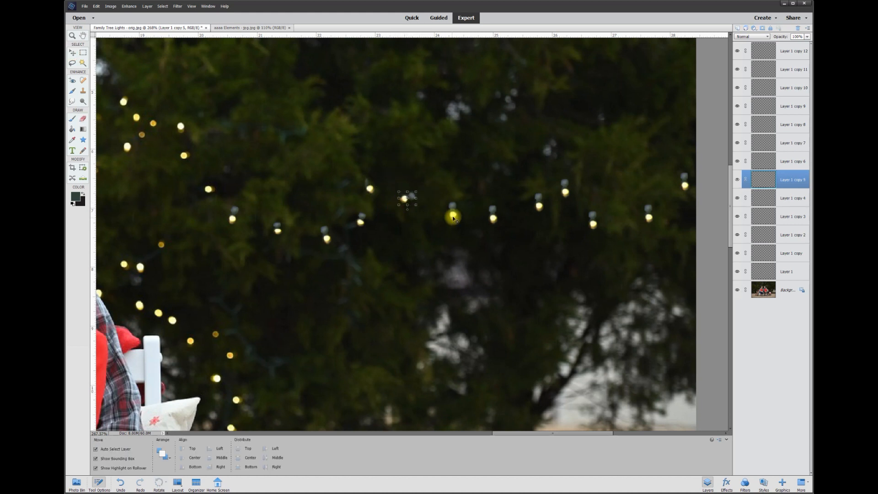
pyautogui.click(450, 217)
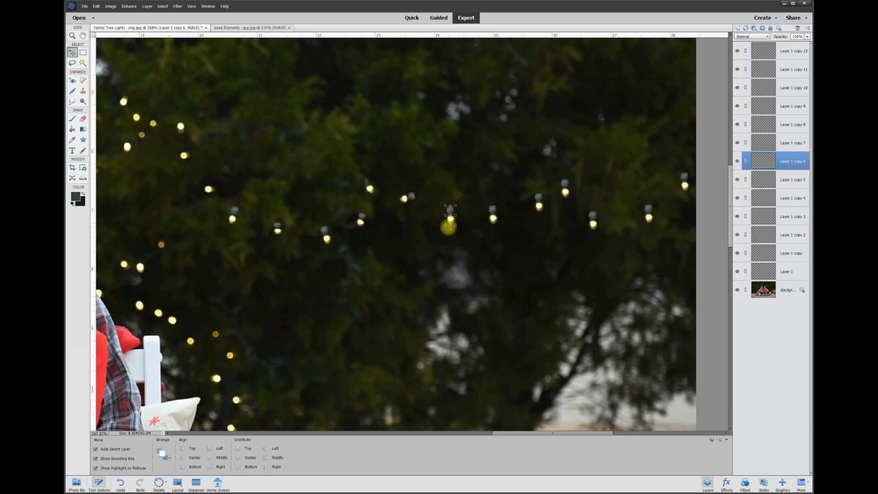
pyautogui.click(492, 215)
# Step: Rotate the ninth bulb so its socket leans left and slightly adjust the tenth bulb
pyautogui.click(538, 205)
pyautogui.moveTo(539, 216); pyautogui.dragTo(561, 202)
pyautogui.click(527, 213)
pyautogui.click(563, 192)
pyautogui.click(545, 209)
# Step: Vary the last three bulbs: rotate the eleventh about 27 degrees and shorten it, reshape the twelfth, and rotate the last about -34 degrees
pyautogui.click(592, 226)
pyautogui.moveTo(592, 233); pyautogui.dragTo(565, 238)
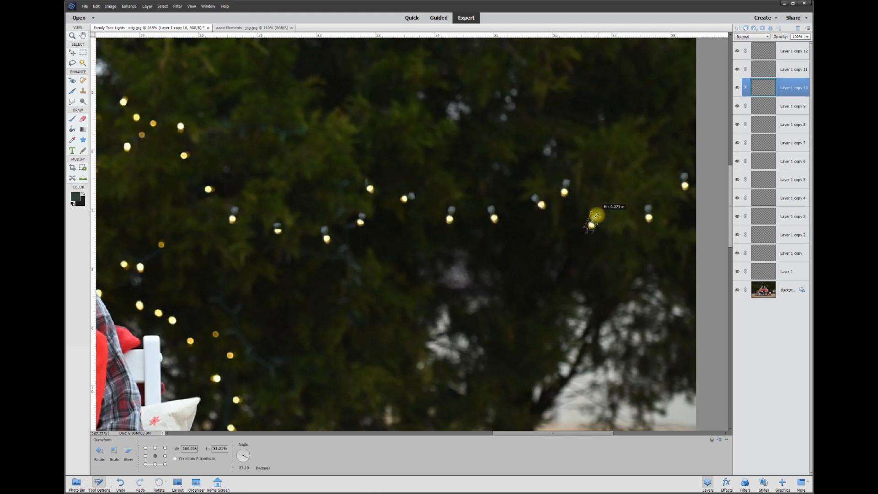
pyautogui.click(570, 239)
pyautogui.click(645, 217)
pyautogui.moveTo(652, 224); pyautogui.dragTo(679, 177)
pyautogui.click(633, 233)
pyautogui.click(684, 184)
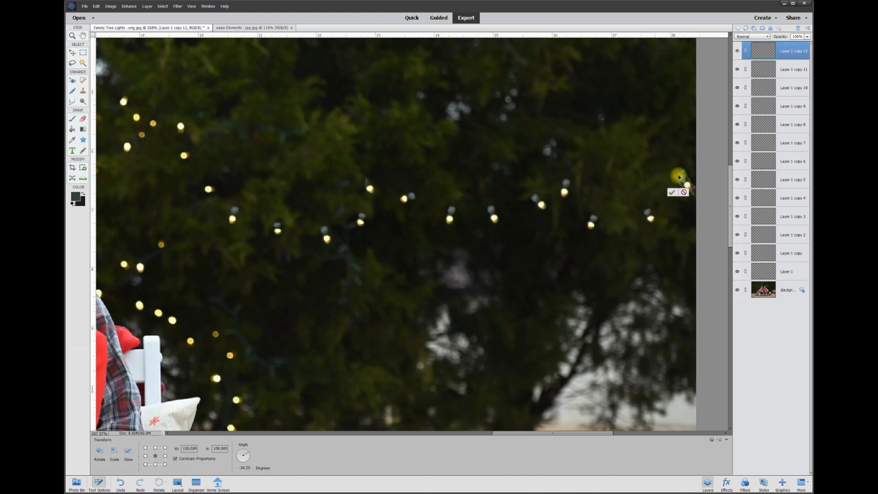
pyautogui.click(671, 192)
# Step: Sample the dark green of the original light string's wire on the other side of the tree as the foreground color
pyautogui.moveTo(502, 429); pyautogui.dragTo(296, 433)
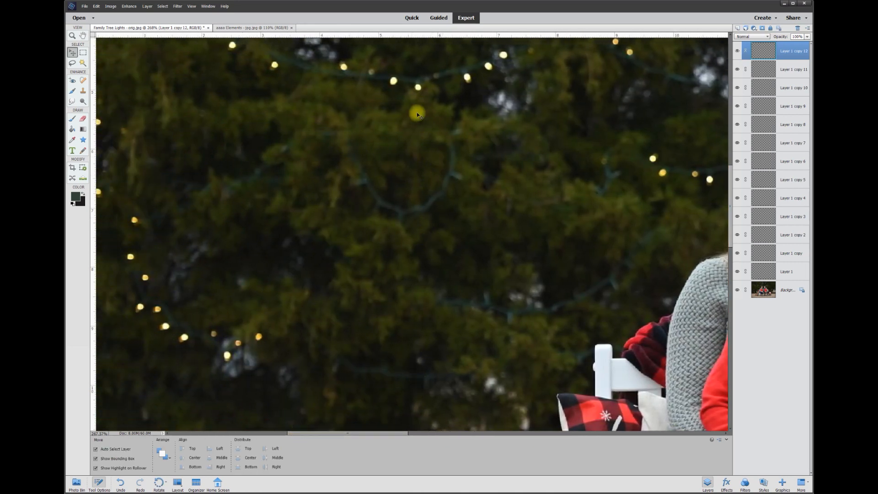
pyautogui.scroll(5, 448, 144)
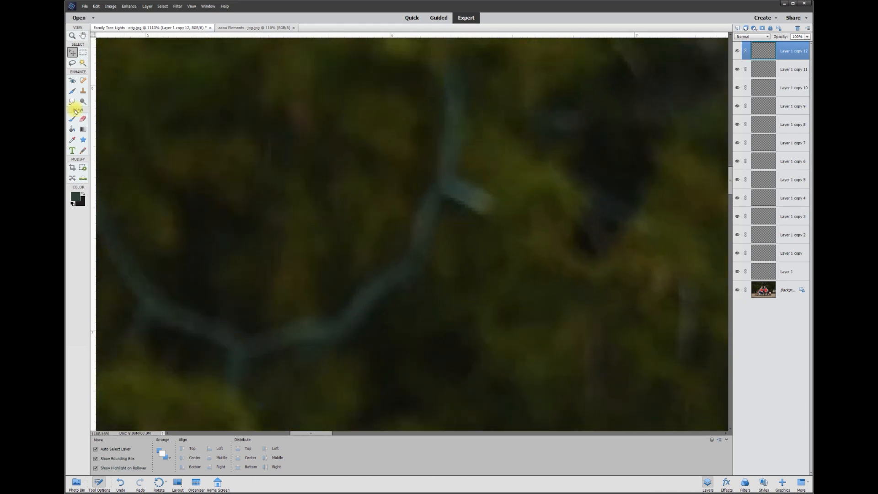
pyautogui.click(72, 141)
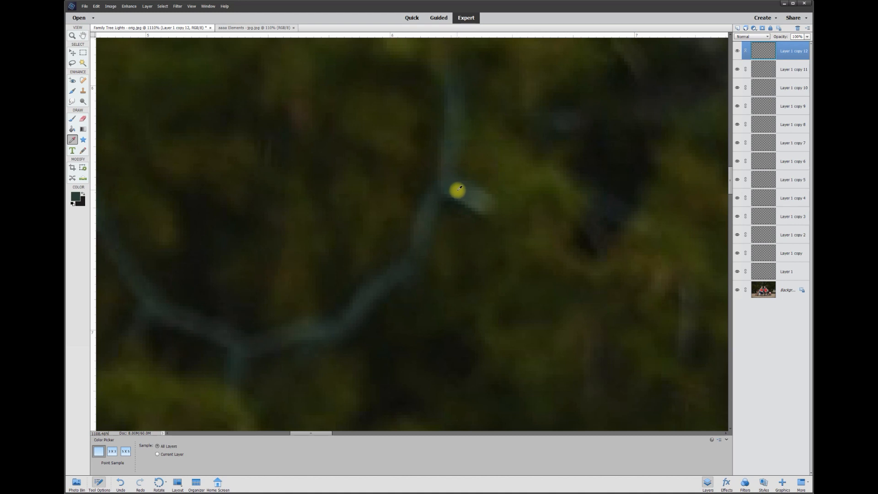
pyautogui.click(75, 198)
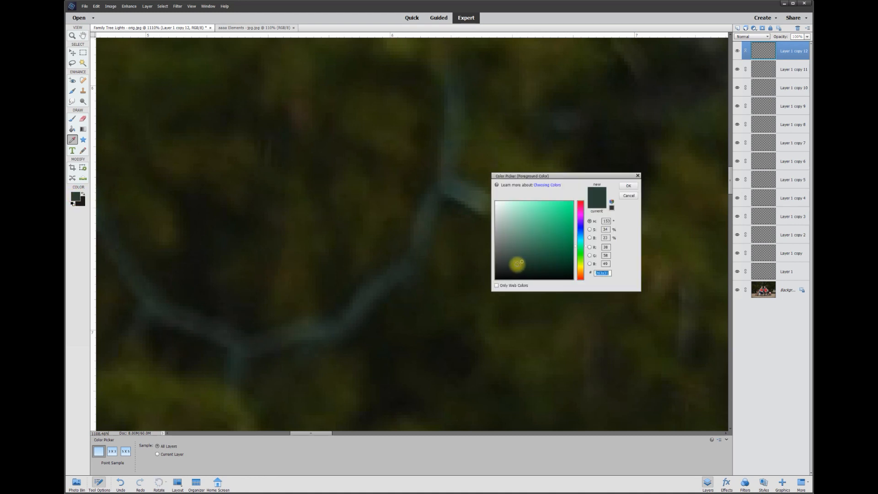
pyautogui.click(628, 185)
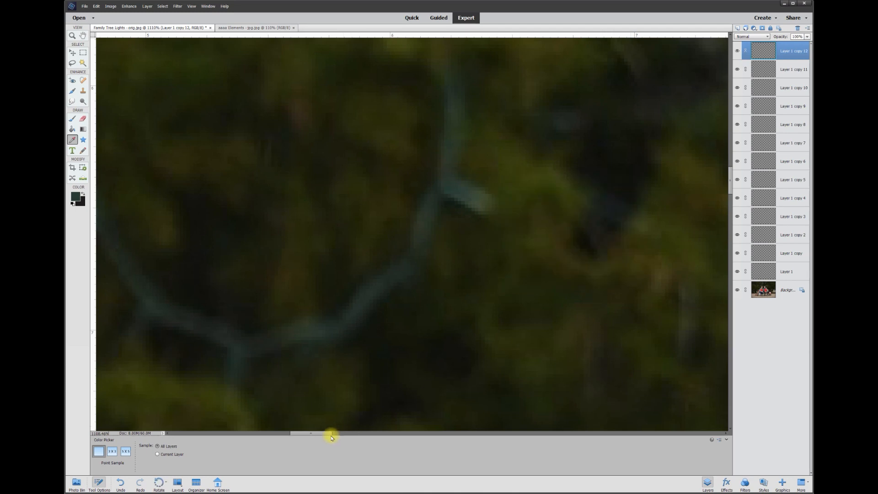
# Step: Merge all the bulb layers, from Layer 1 through Layer 1 copy 12, into one layer and compare the photo with and without it
pyautogui.moveTo(323, 436); pyautogui.dragTo(549, 423)
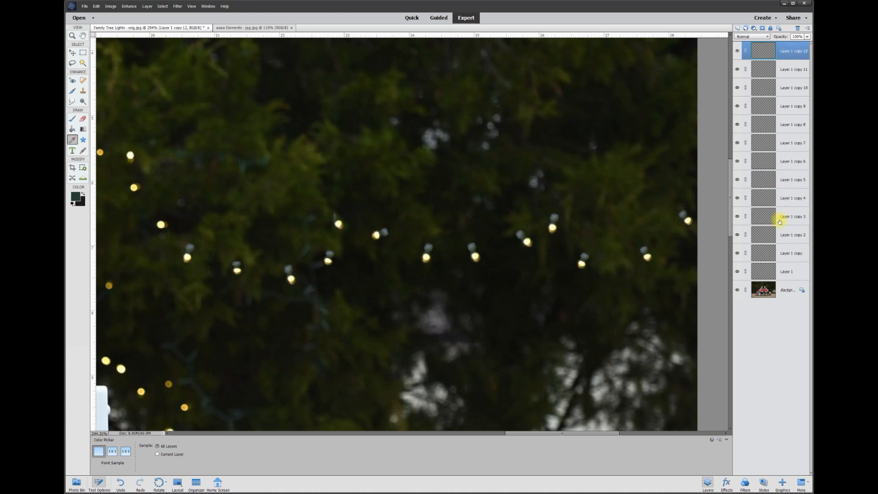
pyautogui.keyDown('shift'); pyautogui.click(788, 275); pyautogui.keyUp('shift')
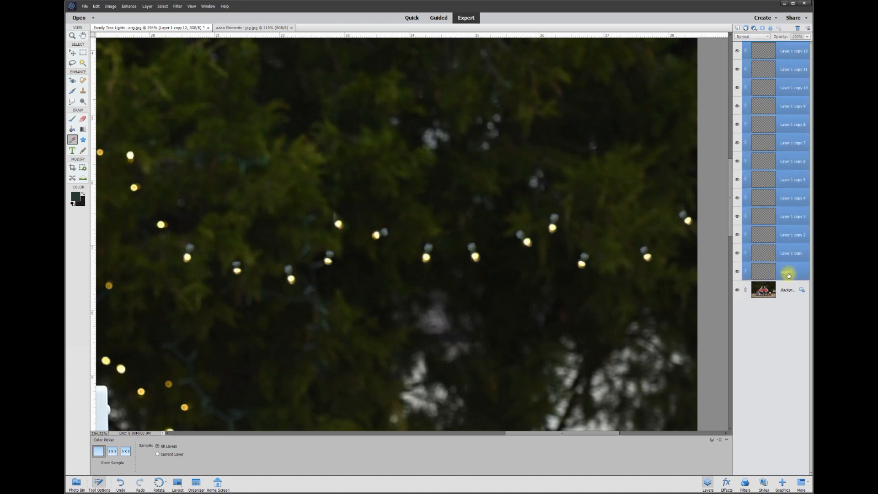
pyautogui.rightClick(786, 268)
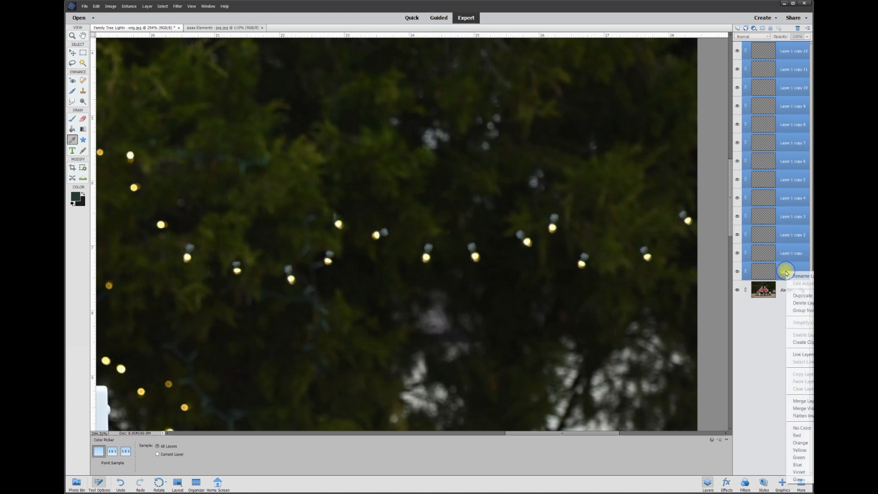
pyautogui.click(796, 401)
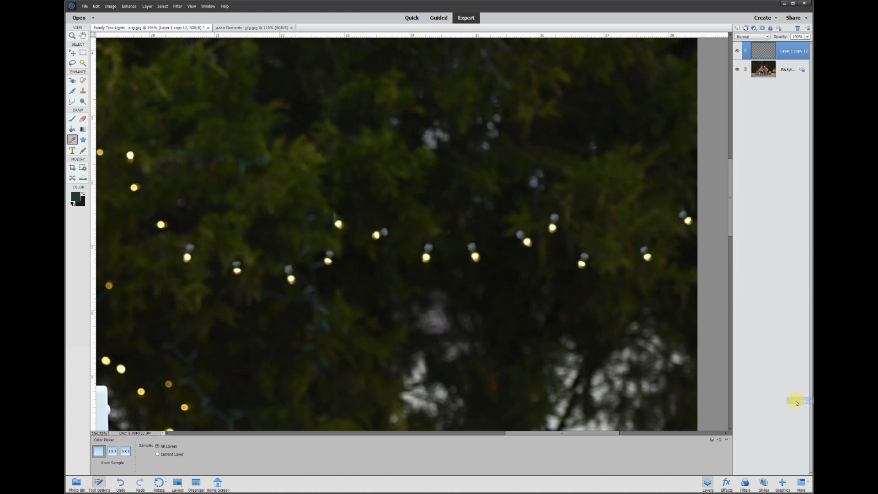
pyautogui.click(741, 53)
pyautogui.click(740, 53)
pyautogui.click(740, 53)
pyautogui.click(740, 54)
pyautogui.click(739, 52)
pyautogui.click(739, 52)
# Step: Add a blank layer above the merged bulbs and paint a wire with a 4 px brush through the new bulbs to the photo's right edge
pyautogui.click(740, 28)
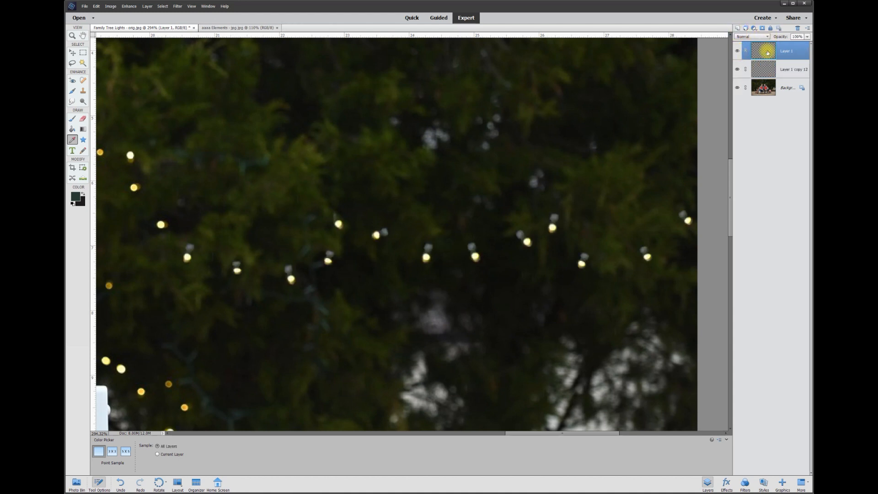
pyautogui.click(72, 120)
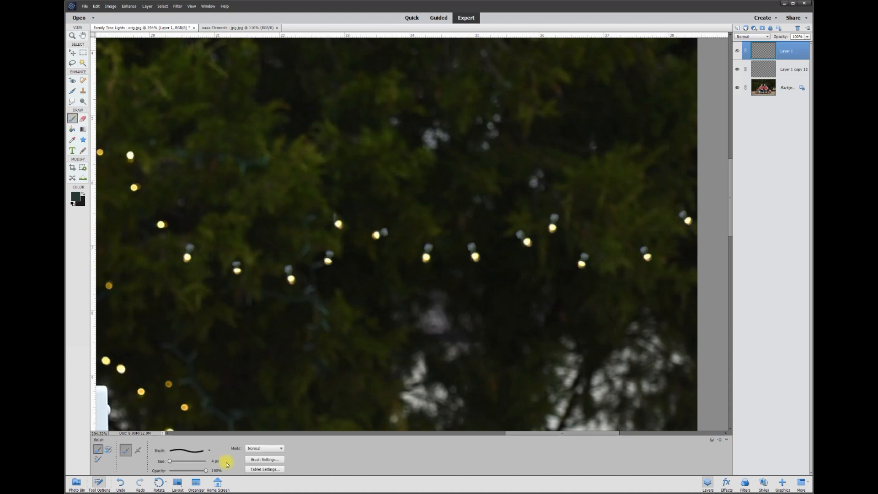
pyautogui.click(209, 451)
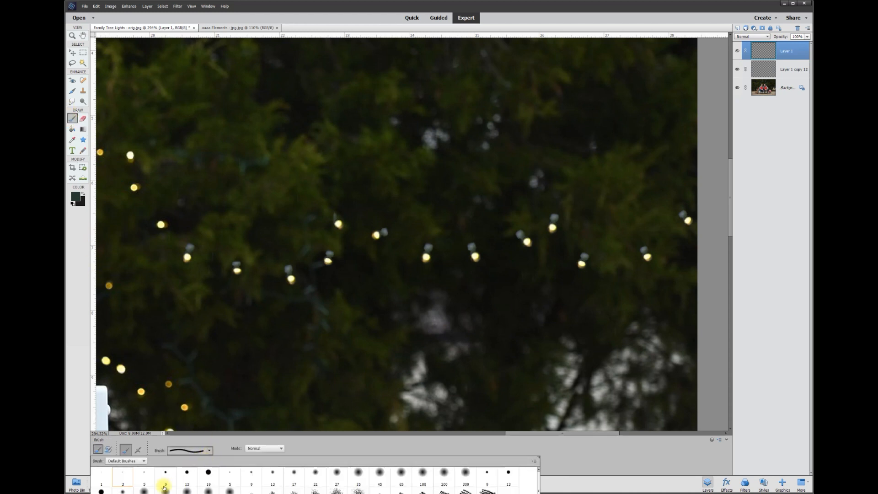
pyautogui.click(141, 475)
pyautogui.click(209, 451)
pyautogui.click(209, 451)
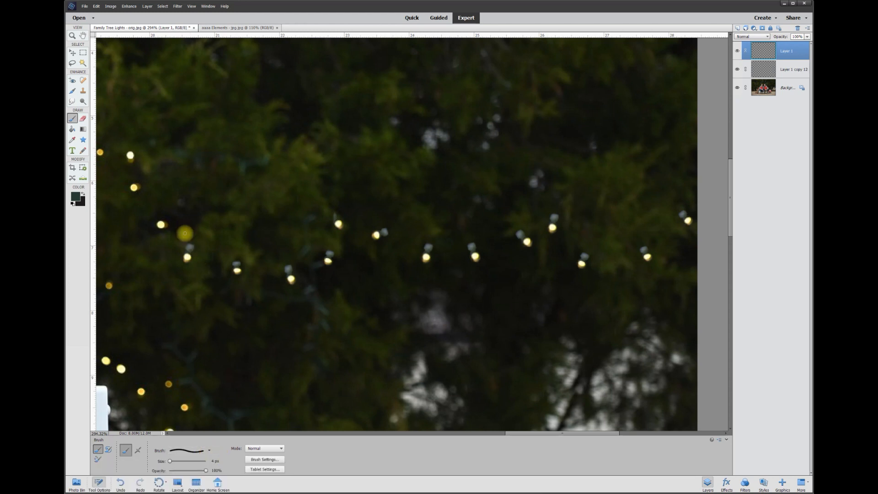
pyautogui.moveTo(132, 156)
pyautogui.mouseDown()
pyautogui.moveTo(163, 218)
pyautogui.moveTo(188, 239)
pyautogui.moveTo(287, 264)
pyautogui.moveTo(325, 254)
pyautogui.moveTo(336, 221)
pyautogui.moveTo(352, 217)
pyautogui.moveTo(432, 240)
pyautogui.moveTo(483, 238)
pyautogui.moveTo(554, 216)
pyautogui.moveTo(576, 231)
pyautogui.moveTo(640, 244)
pyautogui.moveTo(697, 191)
pyautogui.mouseUp()
# Step: Compare the whole photo with and without the painted wire, and set the wire layer's opacity to 30%
pyautogui.click(72, 52)
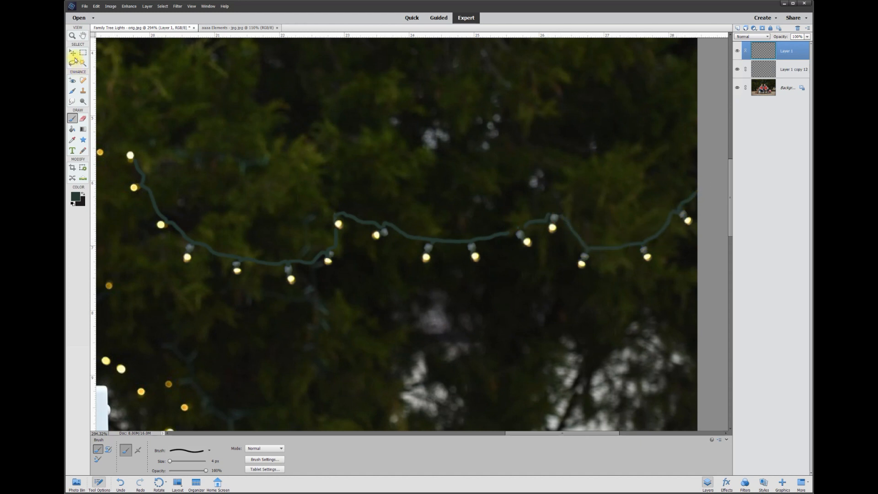
pyautogui.scroll(-6, 331, 276)
pyautogui.scroll(2, 335, 295)
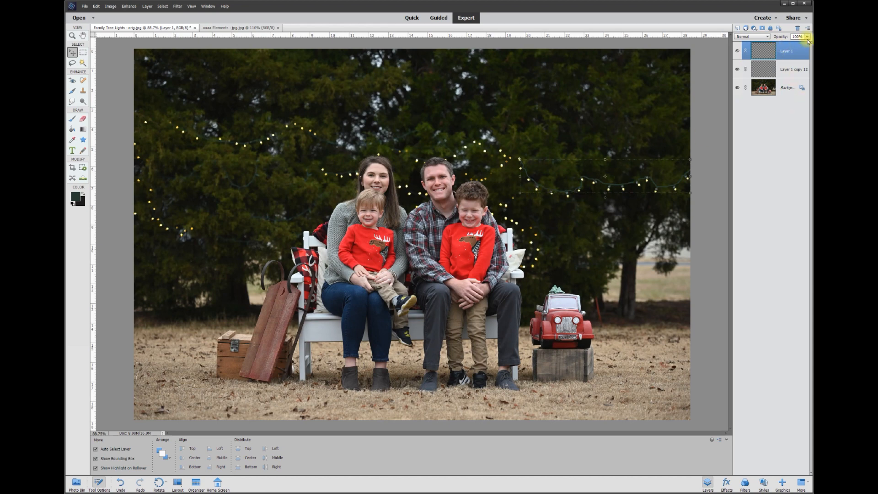
pyautogui.click(738, 52)
pyautogui.click(737, 53)
pyautogui.click(807, 37)
pyautogui.moveTo(808, 45); pyautogui.dragTo(788, 47)
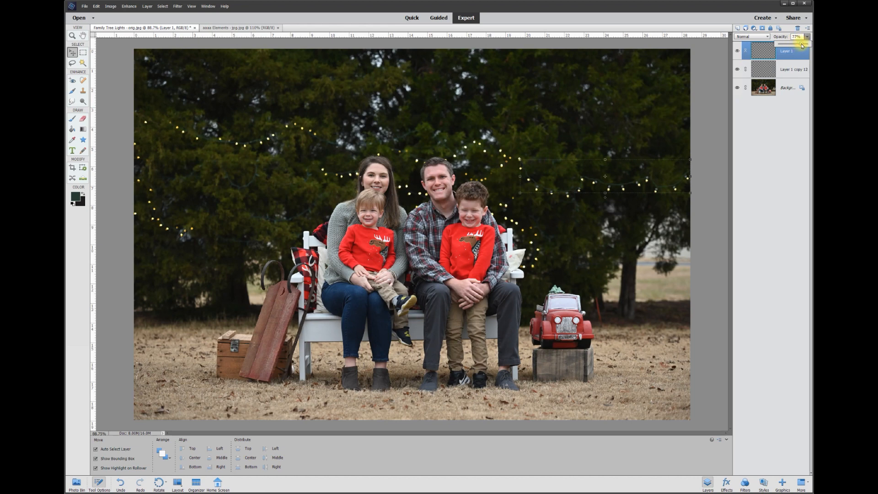
pyautogui.moveTo(793, 45); pyautogui.dragTo(789, 44)
pyautogui.click(796, 36)
pyautogui.write('30')
pyautogui.press('Return')
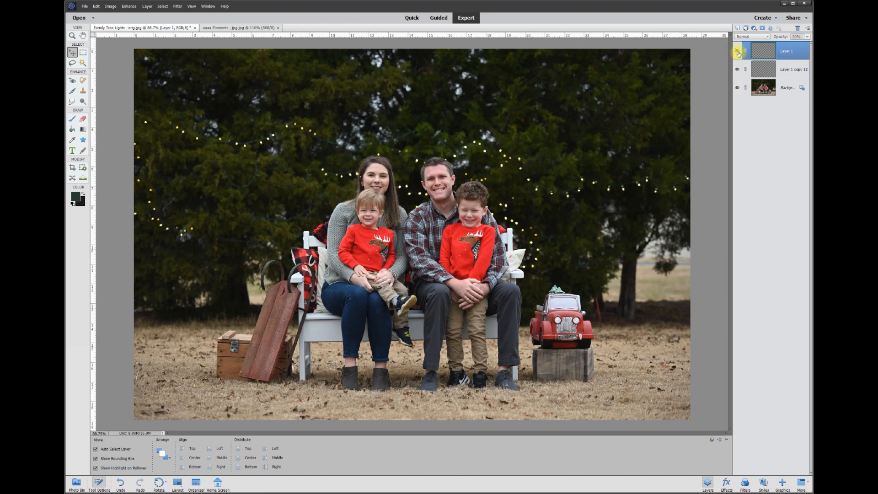
# Step: Set the opacity of the merged bulb layer to 70%
pyautogui.click(791, 71)
pyautogui.click(807, 37)
pyautogui.moveTo(808, 45); pyautogui.dragTo(784, 46)
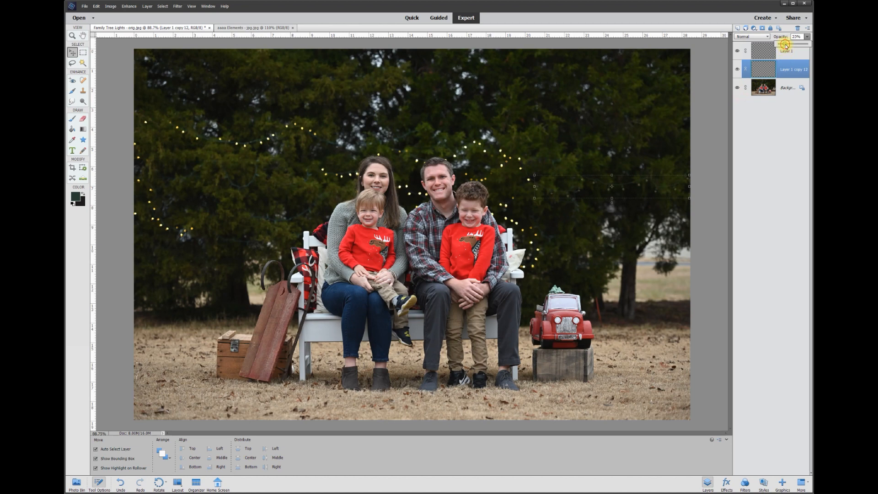
pyautogui.moveTo(789, 44)
pyautogui.mouseDown()
pyautogui.moveTo(804, 45)
pyautogui.moveTo(794, 46)
pyautogui.mouseUp()
pyautogui.click(796, 38)
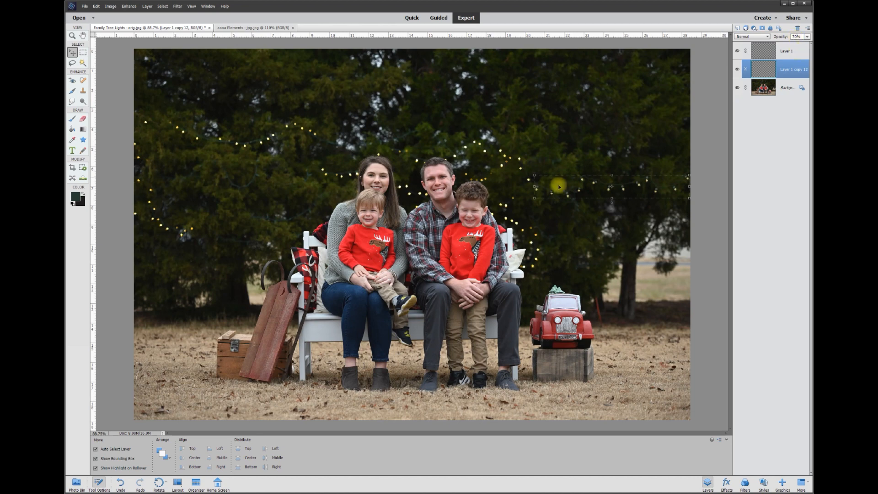
# Step: Raise the merged bulb layer's saturation to +21 with Hue/Saturation and select the background layer
pyautogui.click(129, 6)
pyautogui.moveTo(147, 86)
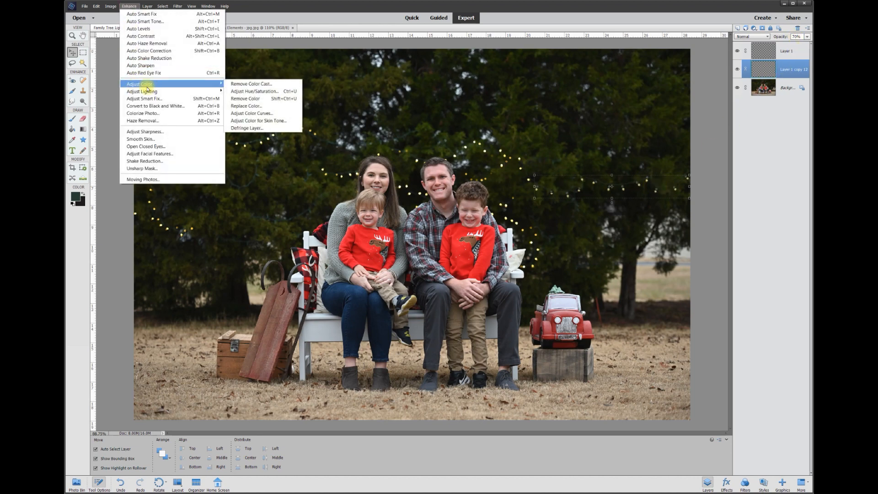
pyautogui.click(238, 92)
pyautogui.moveTo(735, 13); pyautogui.dragTo(340, 90)
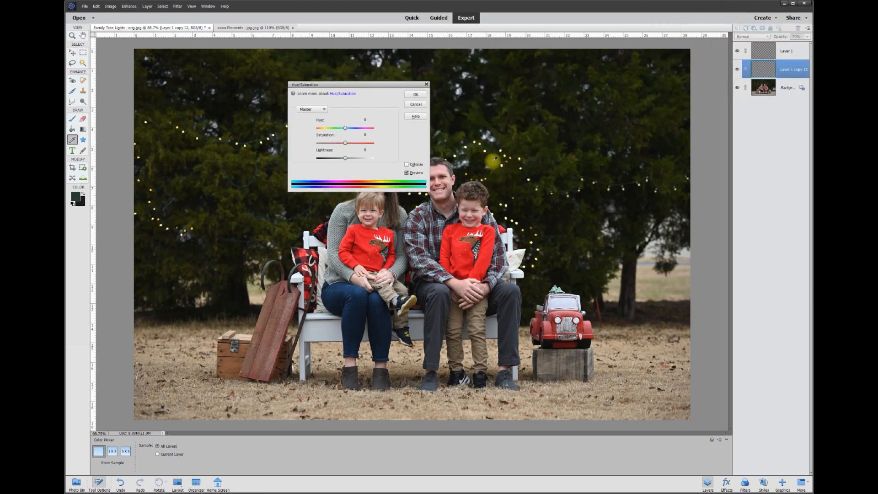
pyautogui.moveTo(345, 143)
pyautogui.mouseDown()
pyautogui.moveTo(319, 146)
pyautogui.moveTo(378, 144)
pyautogui.moveTo(350, 143)
pyautogui.mouseUp()
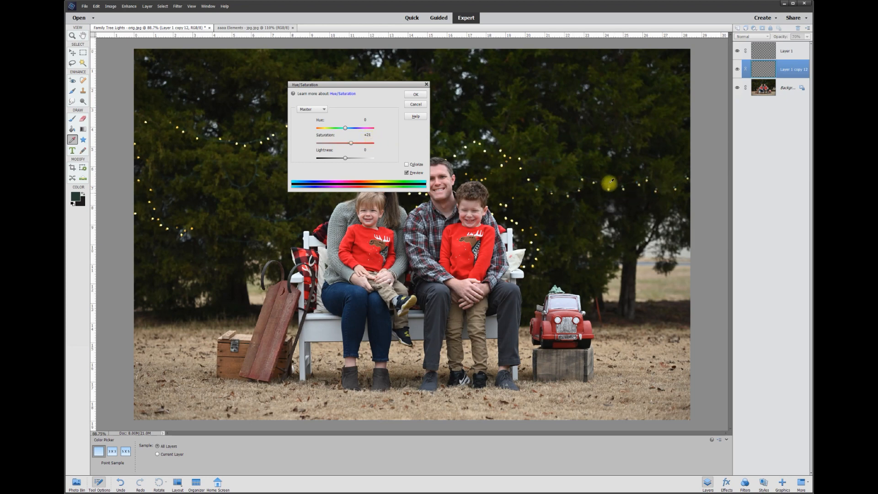
pyautogui.click(416, 94)
pyautogui.press('v')
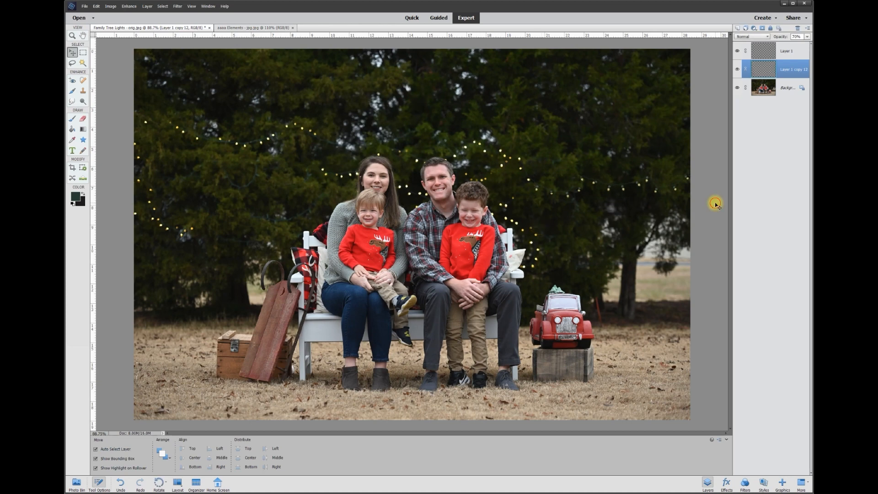
pyautogui.click(597, 245)
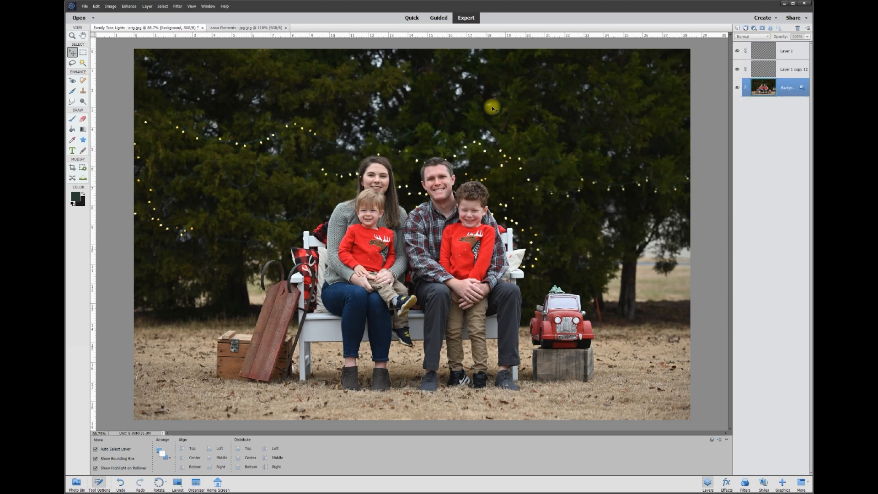